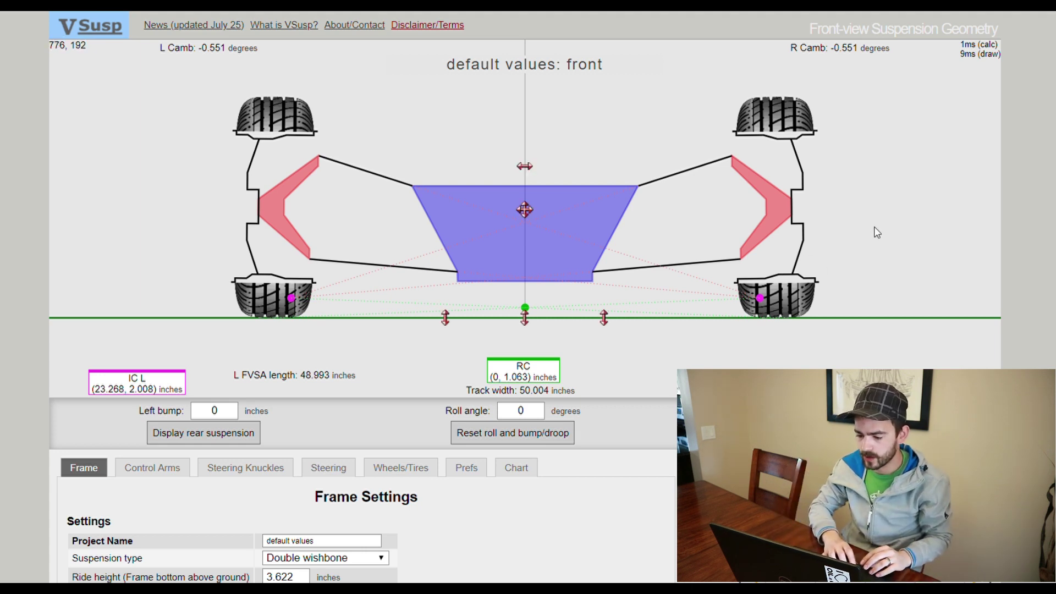
Bring up the Steering Knuckles settings panel
{"action": "scroll", "coordinate": [745, 215], "scroll_direction": "down", "scroll_amount": 1}
{"action": "scroll", "coordinate": [745, 217], "scroll_direction": "down", "scroll_amount": 2}
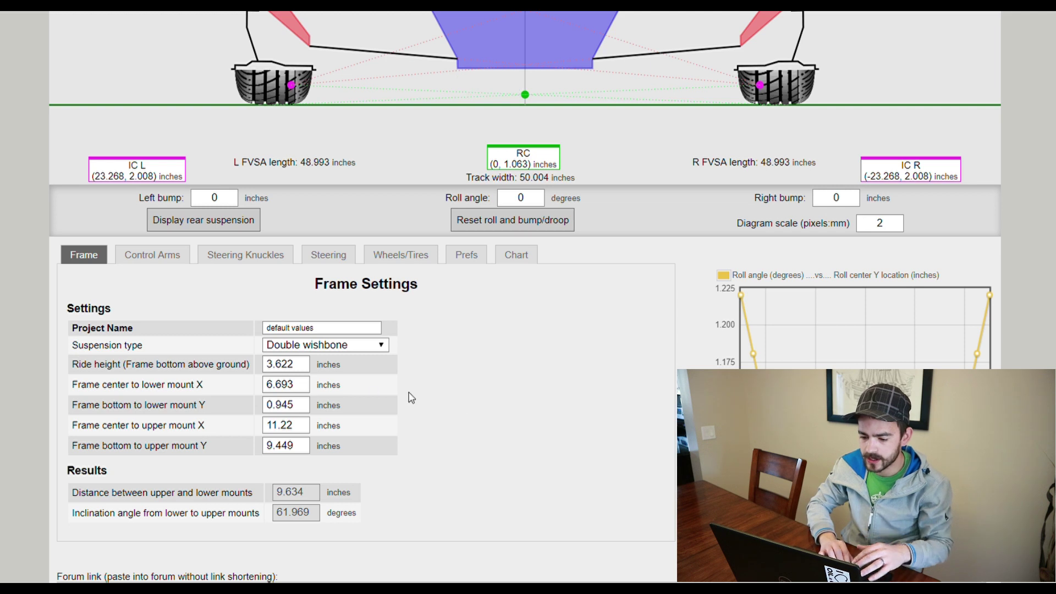
{"action": "scroll", "coordinate": [467, 404], "scroll_direction": "up", "scroll_amount": 3}
{"action": "scroll", "coordinate": [467, 404], "scroll_direction": "down", "scroll_amount": 3}
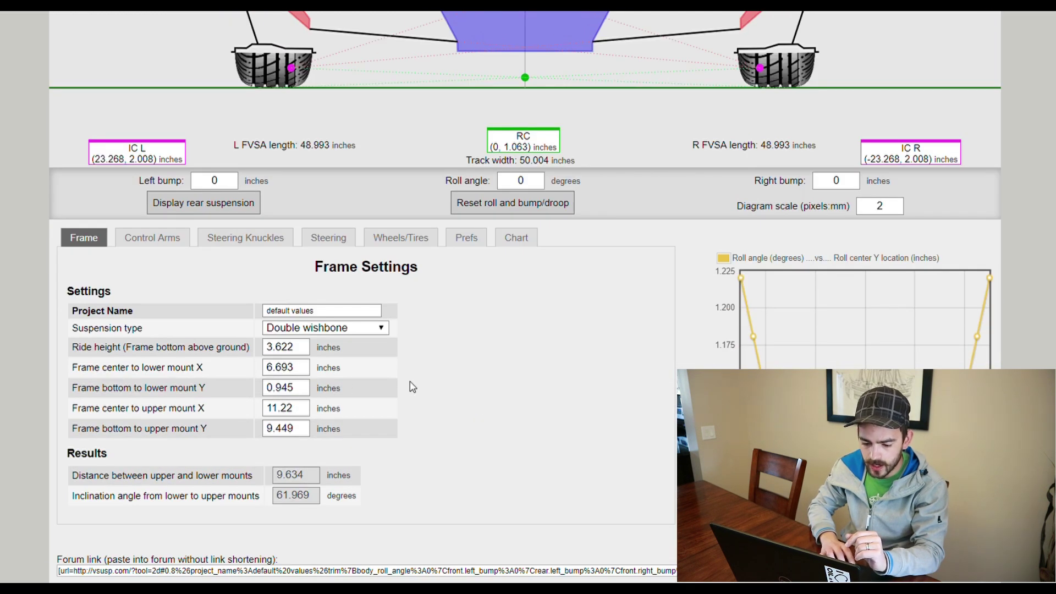
{"action": "scroll", "coordinate": [413, 387], "scroll_direction": "up", "scroll_amount": 1}
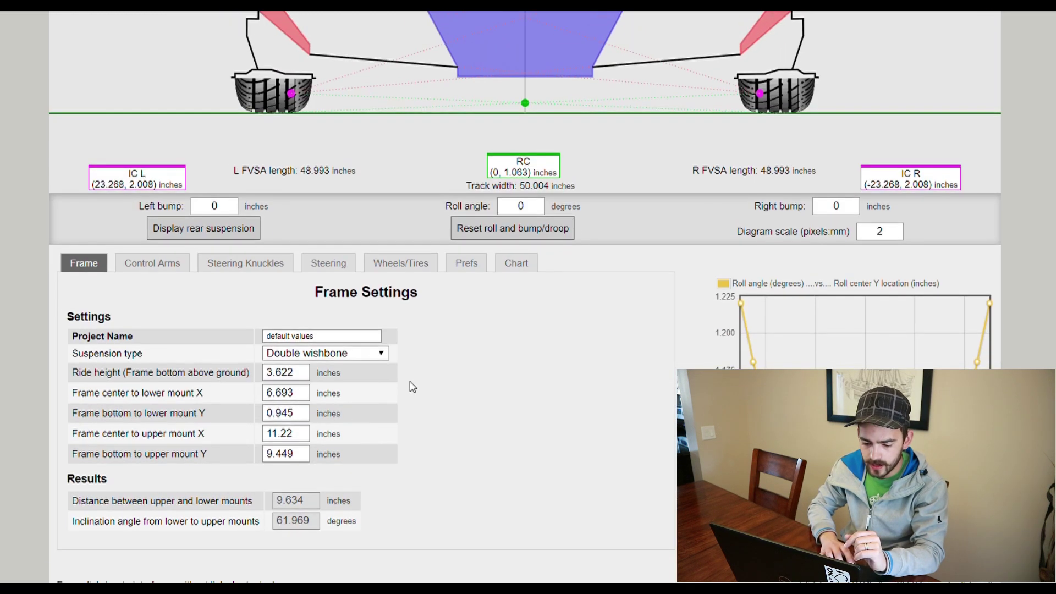
{"action": "left_click", "coordinate": [264, 269]}
{"action": "scroll", "coordinate": [425, 359], "scroll_direction": "up", "scroll_amount": 3}
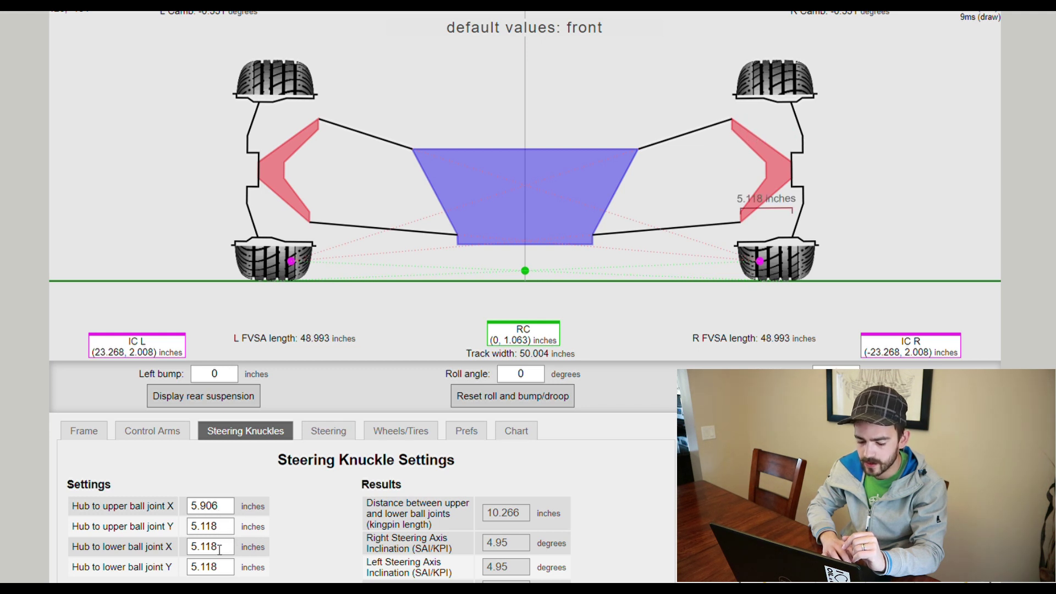
Locate the 5.906- and 5.118-inch hub-to-ball-joint distances on the diagram
{"action": "mouse_move", "coordinate": [226, 512]}
{"action": "mouse_move", "coordinate": [227, 537]}
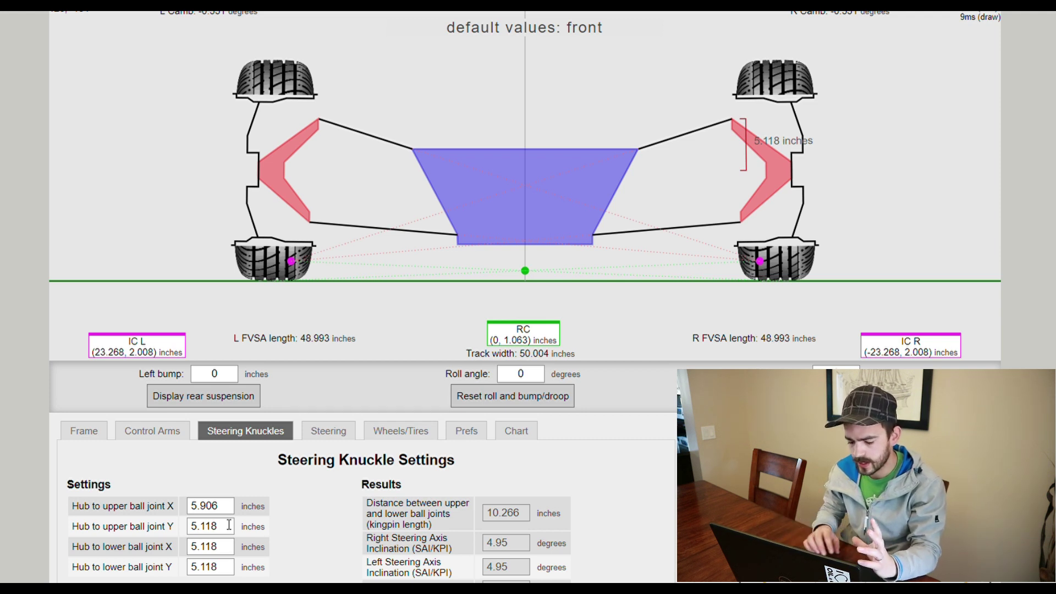
{"action": "scroll", "coordinate": [228, 525], "scroll_direction": "down", "scroll_amount": 3}
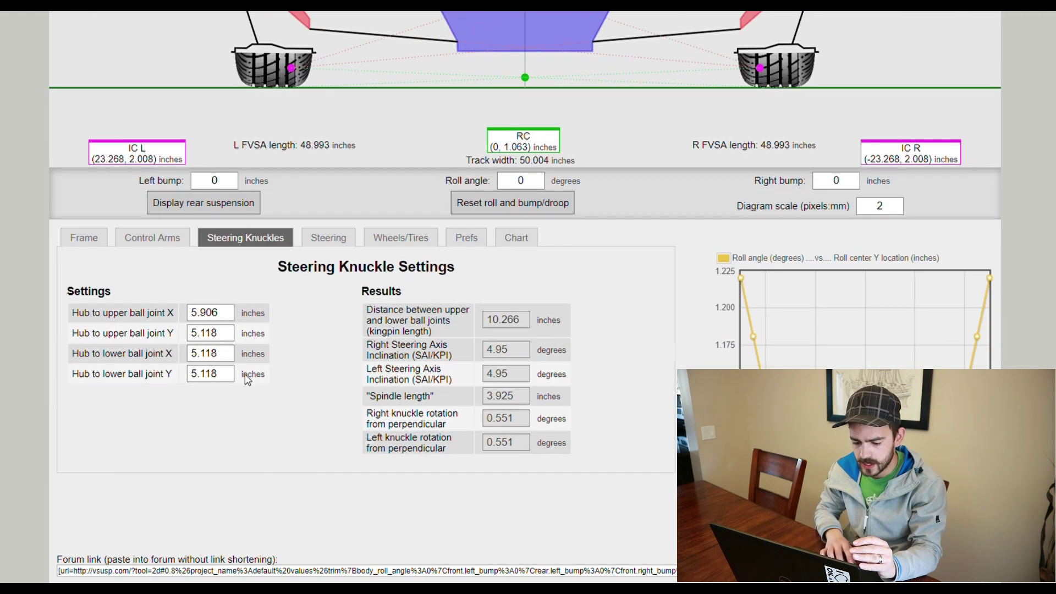
{"action": "scroll", "coordinate": [281, 425], "scroll_direction": "up", "scroll_amount": 2}
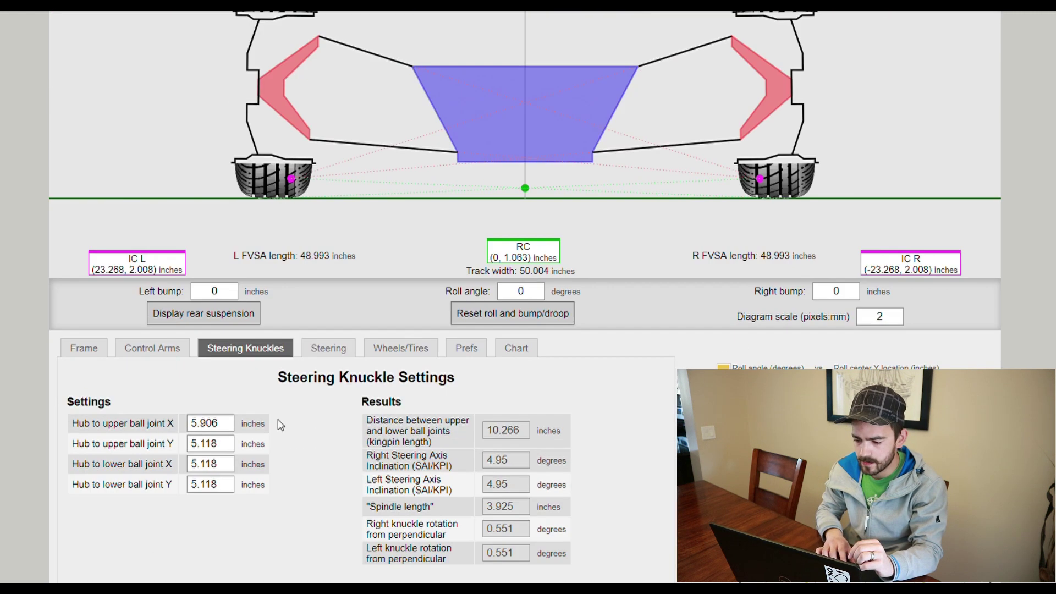
{"action": "mouse_move", "coordinate": [737, 70]}
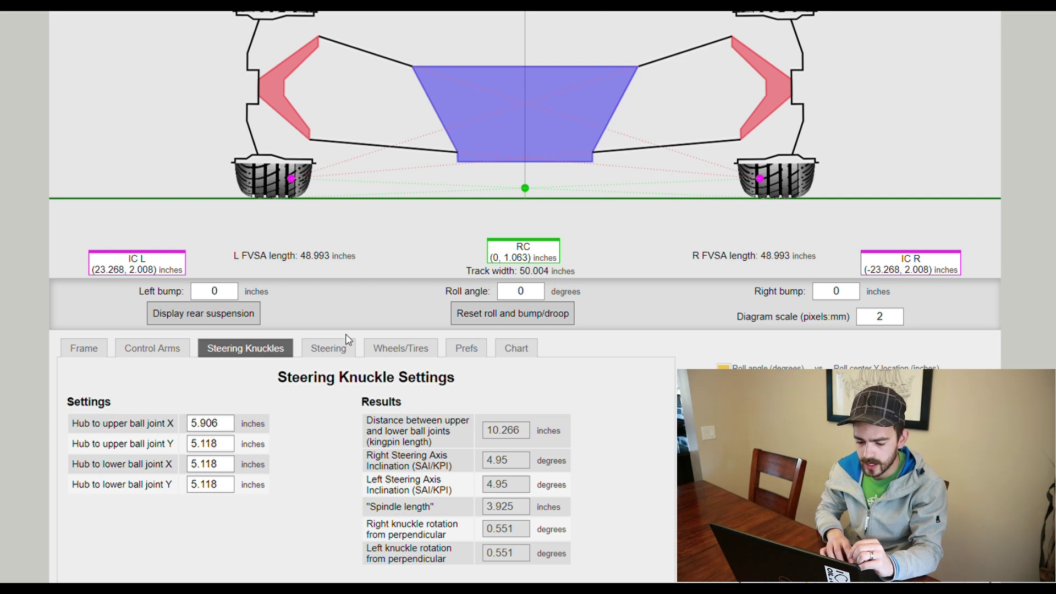
Check the tie rod Y offset in Steering settings, then preview tie rods by toggling steering on and off
{"action": "left_click", "coordinate": [336, 349]}
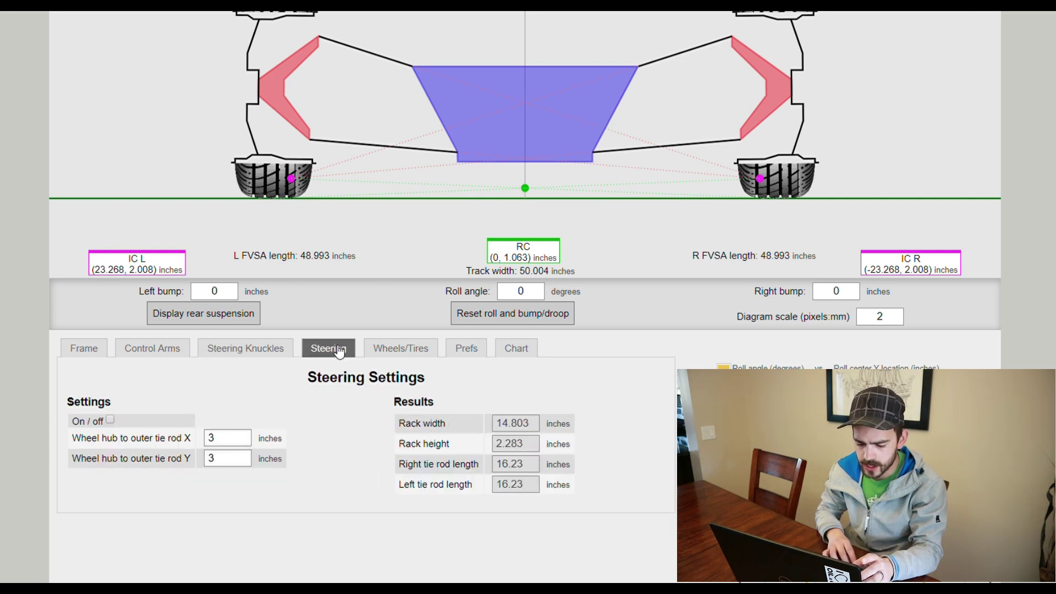
{"action": "left_click", "coordinate": [223, 461]}
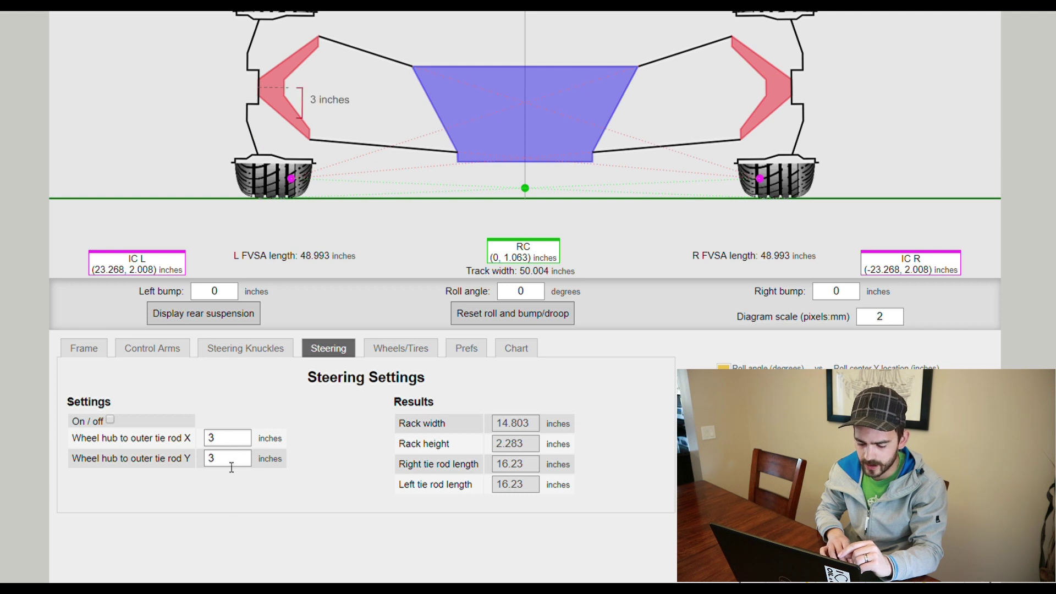
{"action": "mouse_move", "coordinate": [537, 445]}
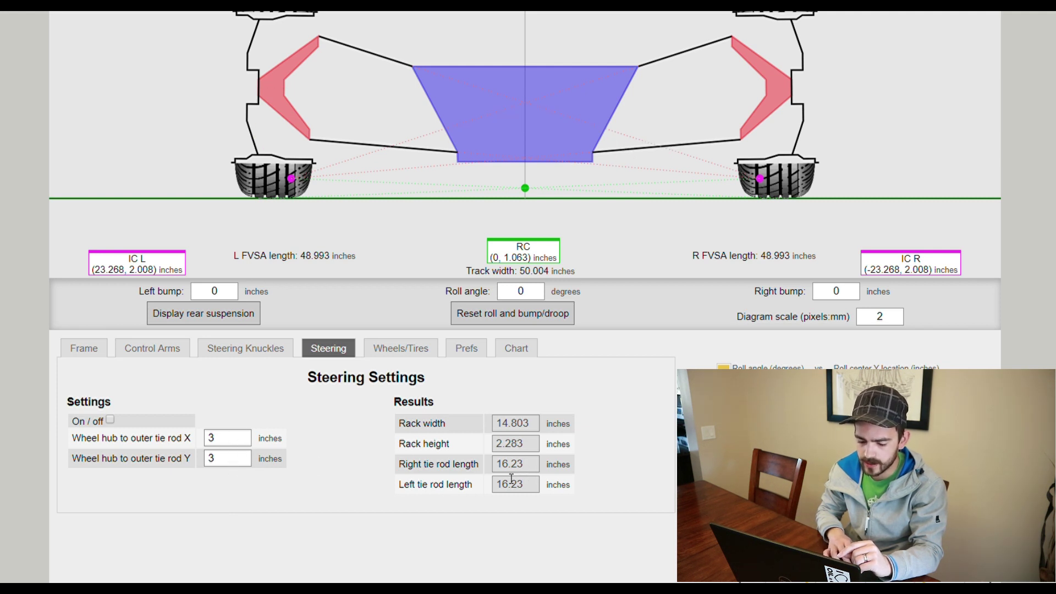
{"action": "left_click", "coordinate": [110, 421]}
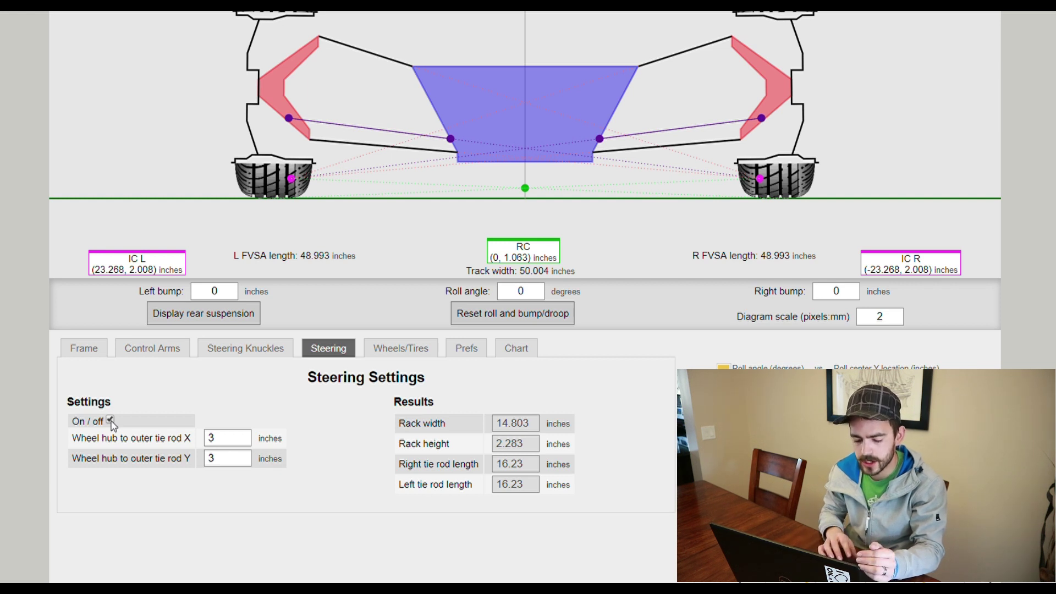
{"action": "left_click", "coordinate": [110, 421]}
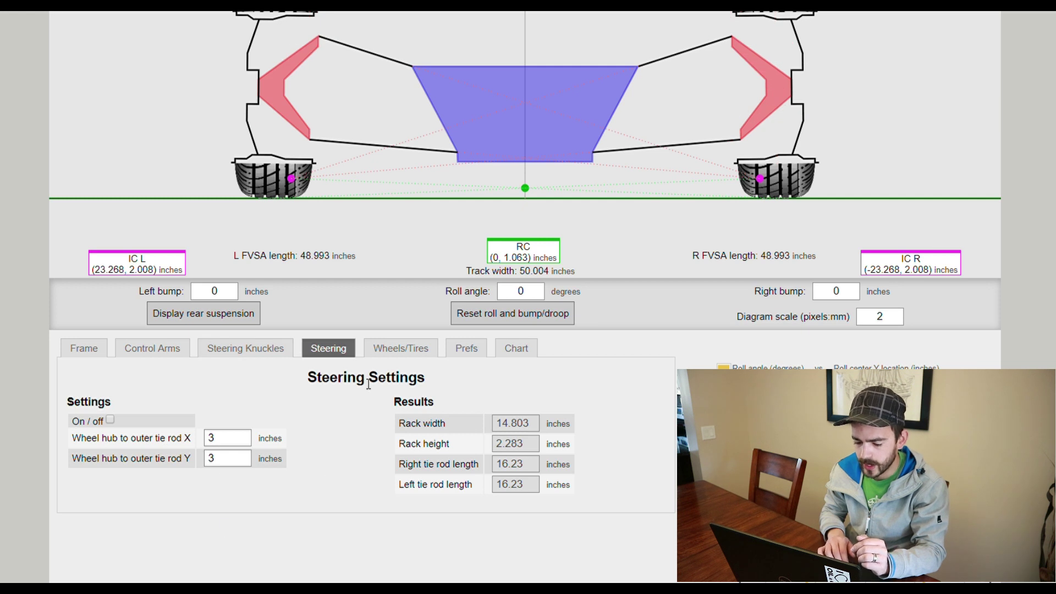
On Wheel/Tire settings, roll the chassis 1.273° (cambers -0.026°/-1.287°), then level it again
{"action": "mouse_move", "coordinate": [425, 362]}
{"action": "left_click", "coordinate": [425, 361]}
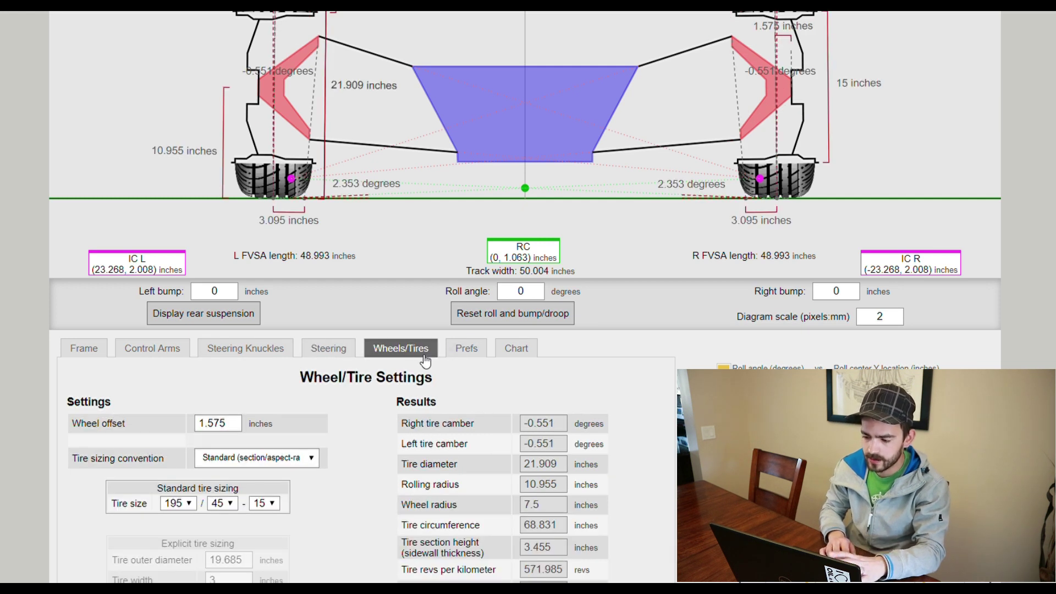
{"action": "scroll", "coordinate": [425, 361], "scroll_direction": "up", "scroll_amount": 2}
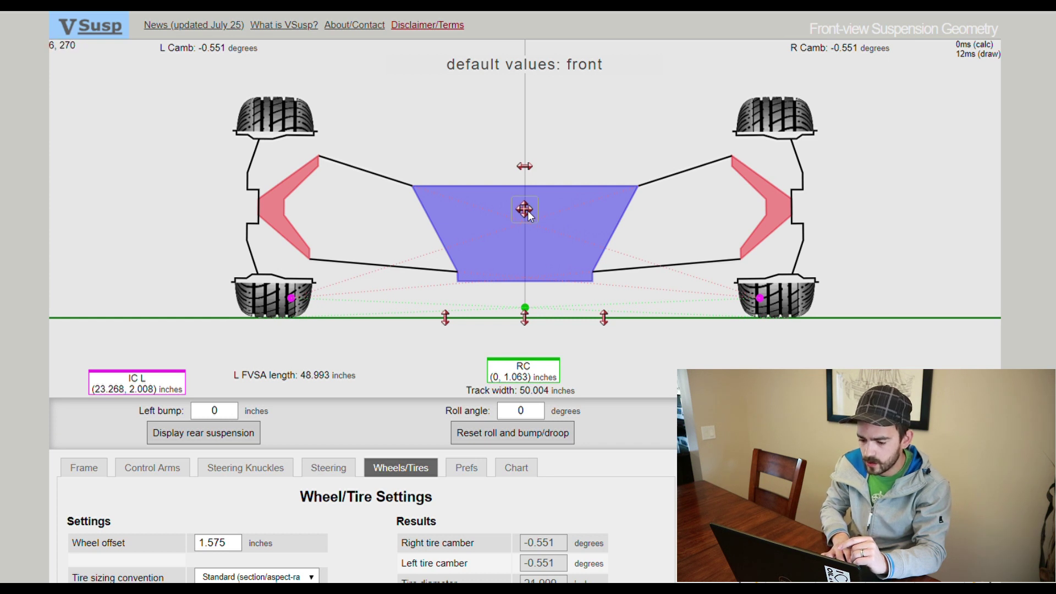
{"action": "left_click_drag", "start_coordinate": [527, 210], "coordinate": [525, 215]}
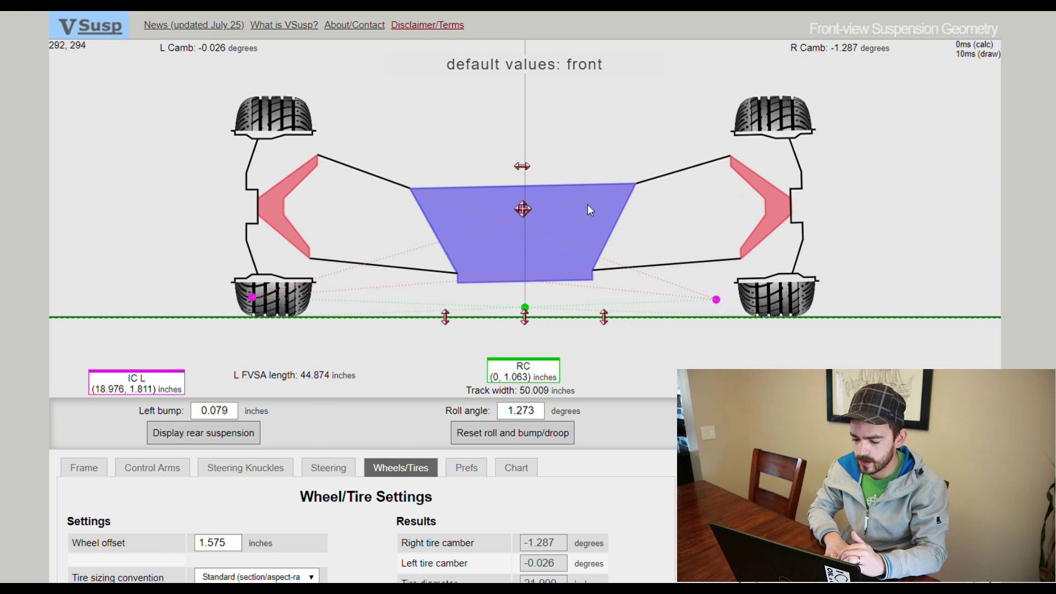
{"action": "left_click", "coordinate": [490, 439]}
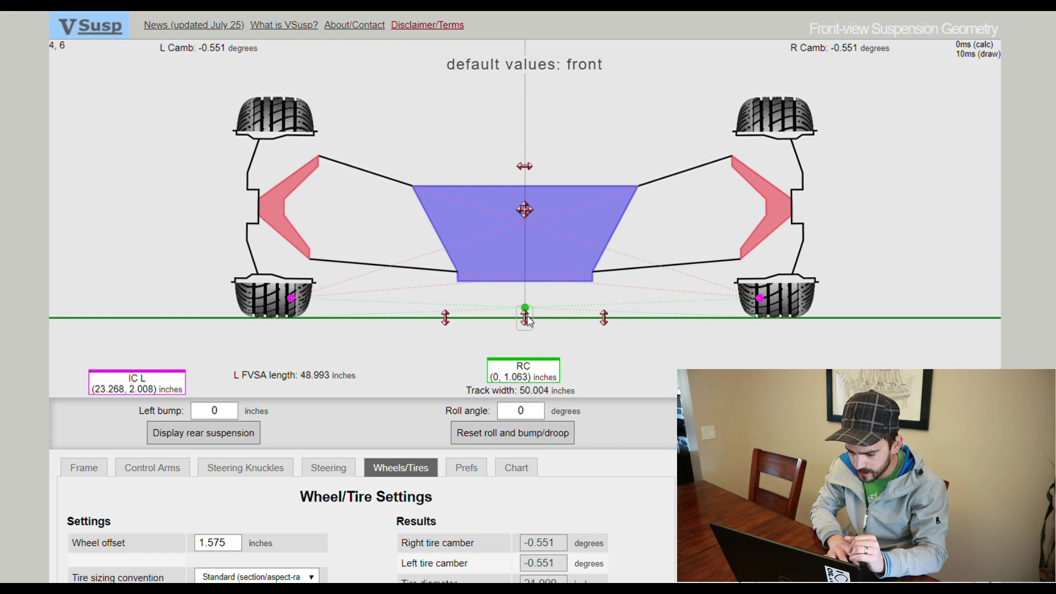
Compress both sides to -2.047 in of bump (1.511° camber, 1.181-in roll centre), then reset bump to zero
{"action": "left_click_drag", "start_coordinate": [526, 319], "coordinate": [527, 338]}
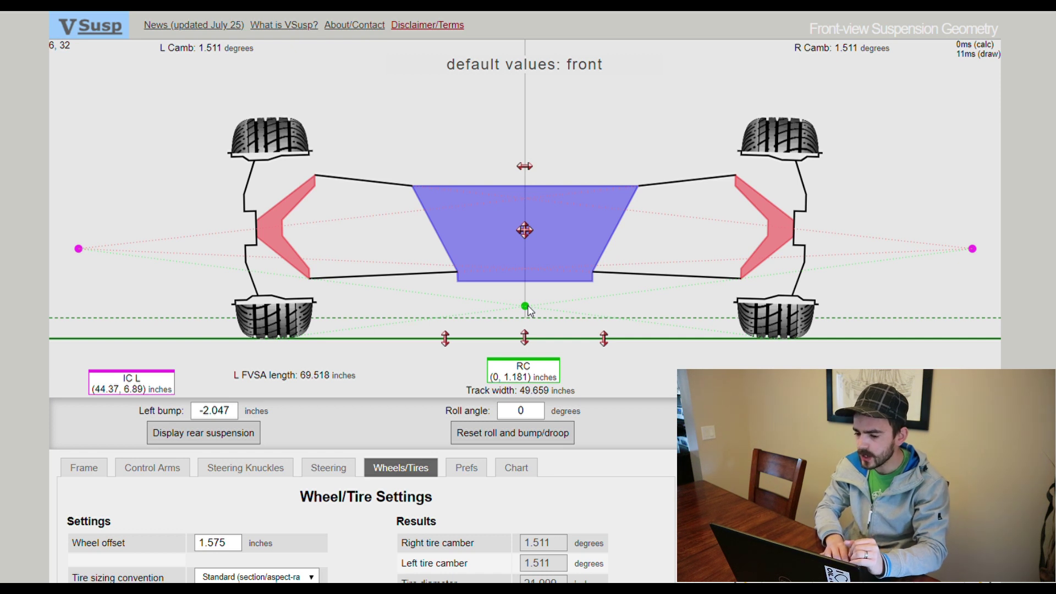
{"action": "scroll", "coordinate": [528, 309], "scroll_direction": "down", "scroll_amount": 5}
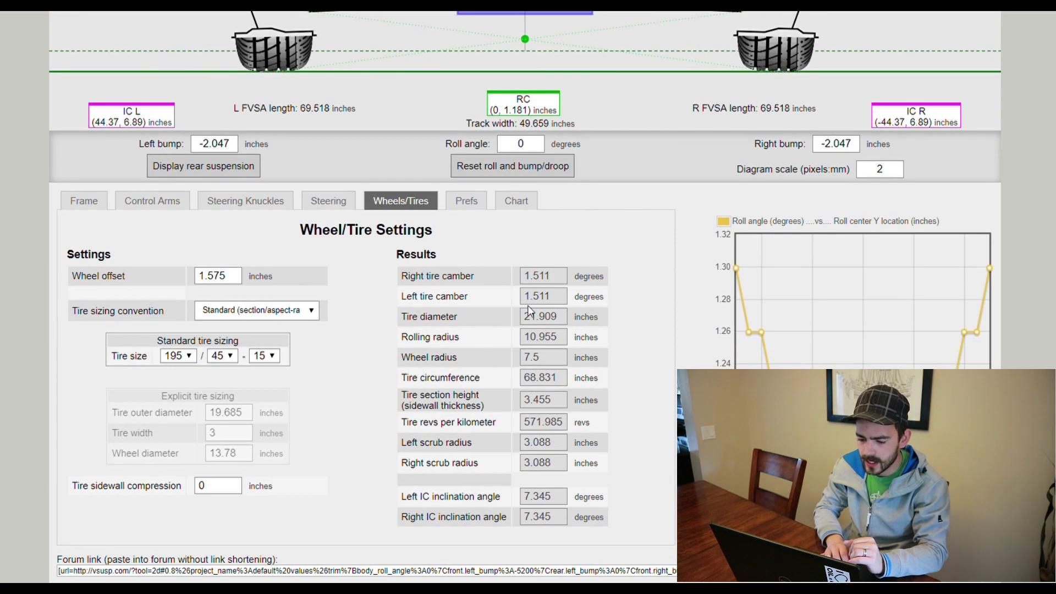
{"action": "scroll", "coordinate": [528, 309], "scroll_direction": "up", "scroll_amount": 5}
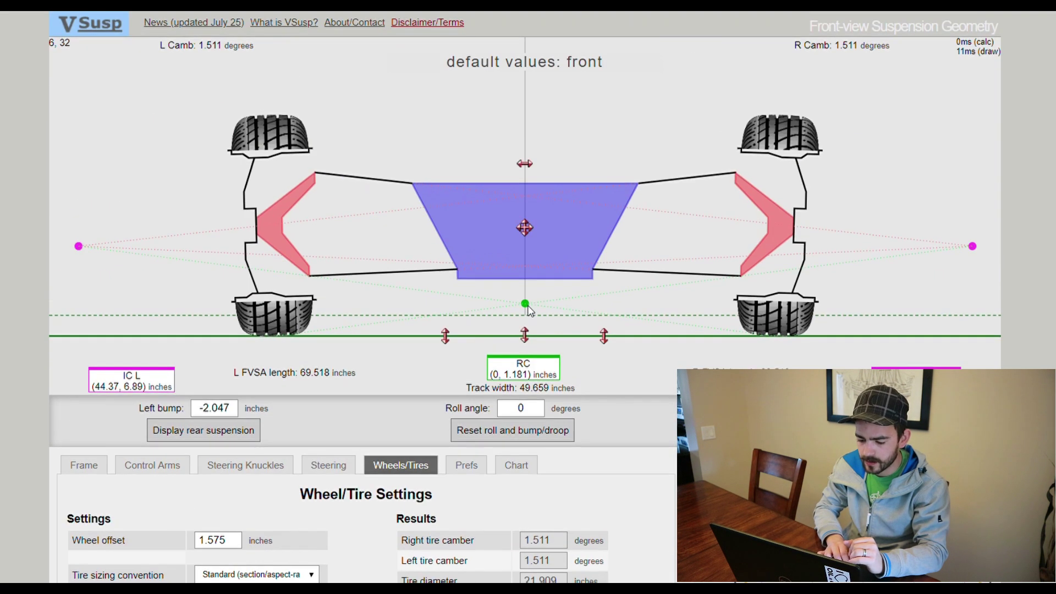
{"action": "left_click", "coordinate": [512, 430]}
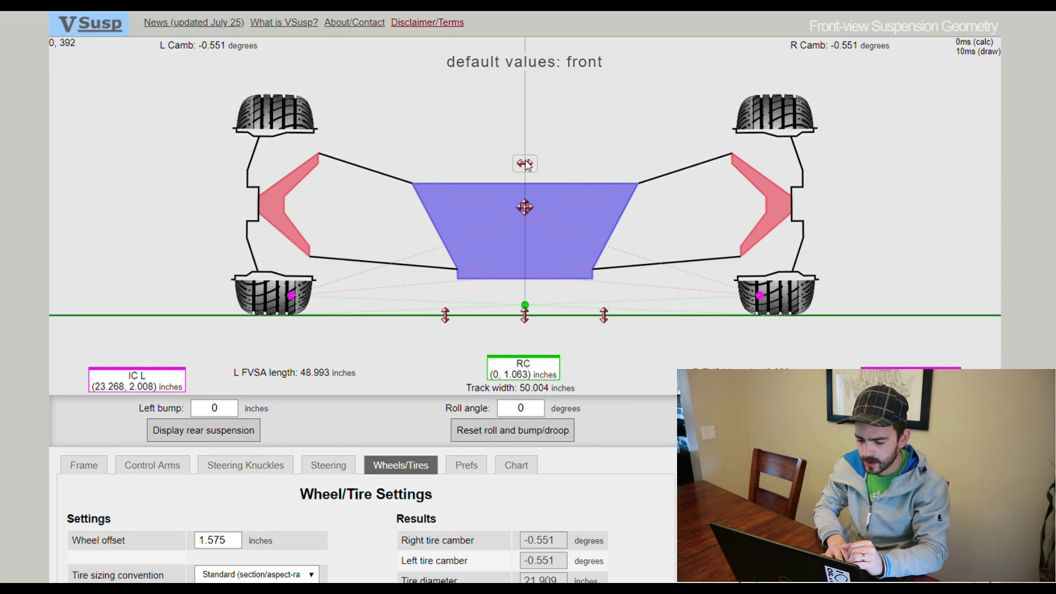
Roll the chassis about 7° each way, add a couple inches of bump, then reset roll and bump
{"action": "left_click_drag", "start_coordinate": [526, 164], "coordinate": [512, 165]}
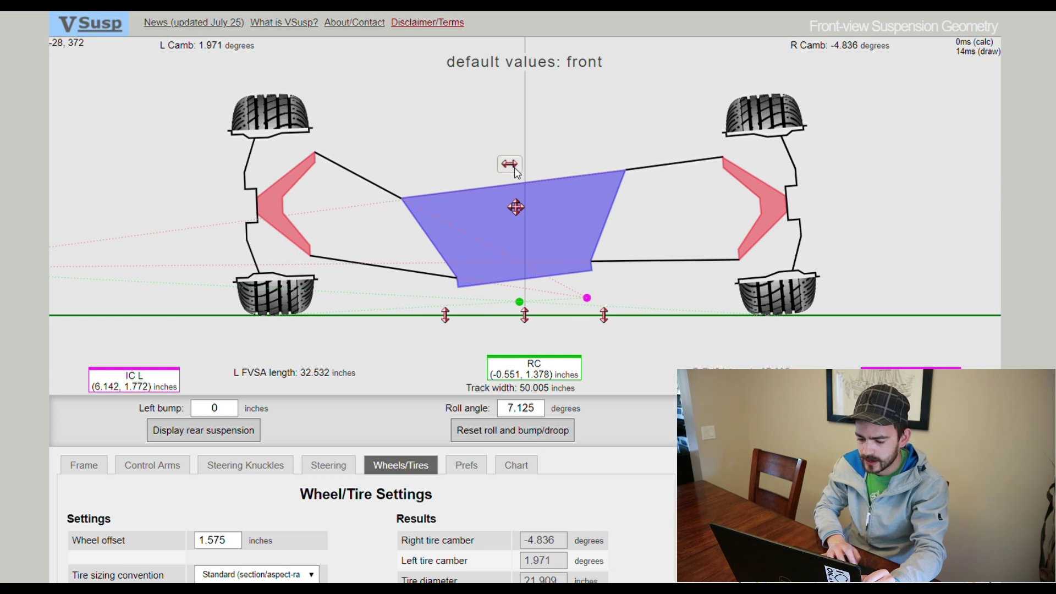
{"action": "mouse_move", "coordinate": [517, 173]}
{"action": "left_mouse_down"}
{"action": "mouse_move", "coordinate": [552, 180]}
{"action": "mouse_move", "coordinate": [499, 188]}
{"action": "mouse_move", "coordinate": [528, 190]}
{"action": "left_mouse_up"}
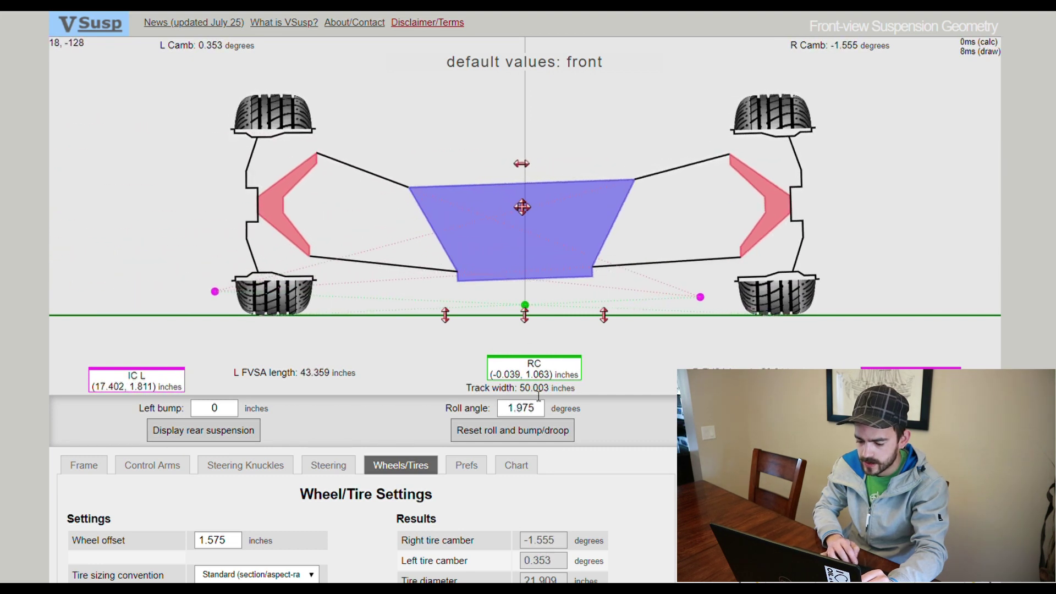
{"action": "left_click", "coordinate": [530, 432]}
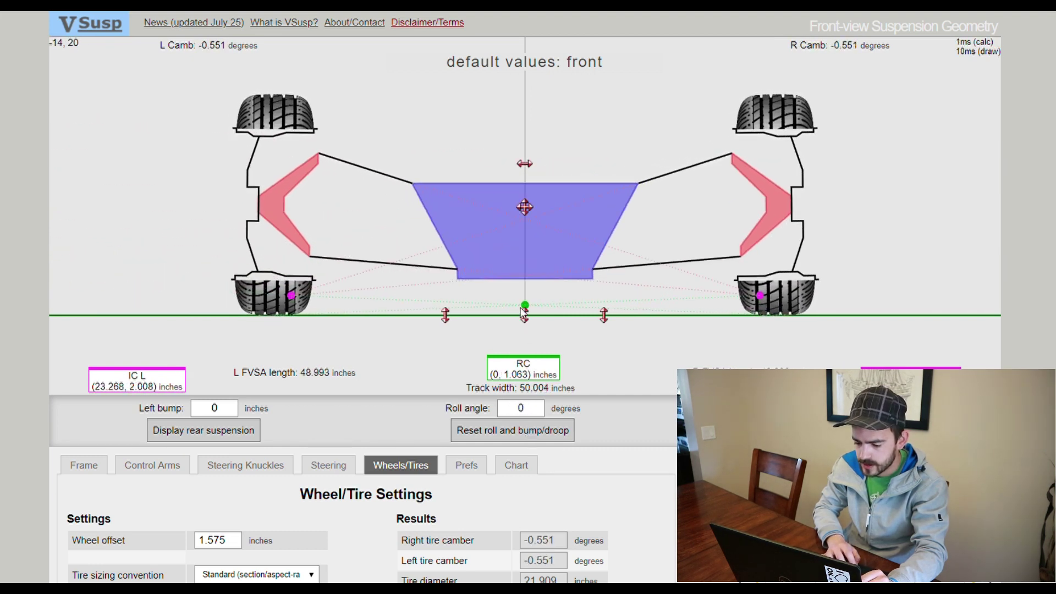
{"action": "left_click_drag", "start_coordinate": [525, 321], "coordinate": [550, 311]}
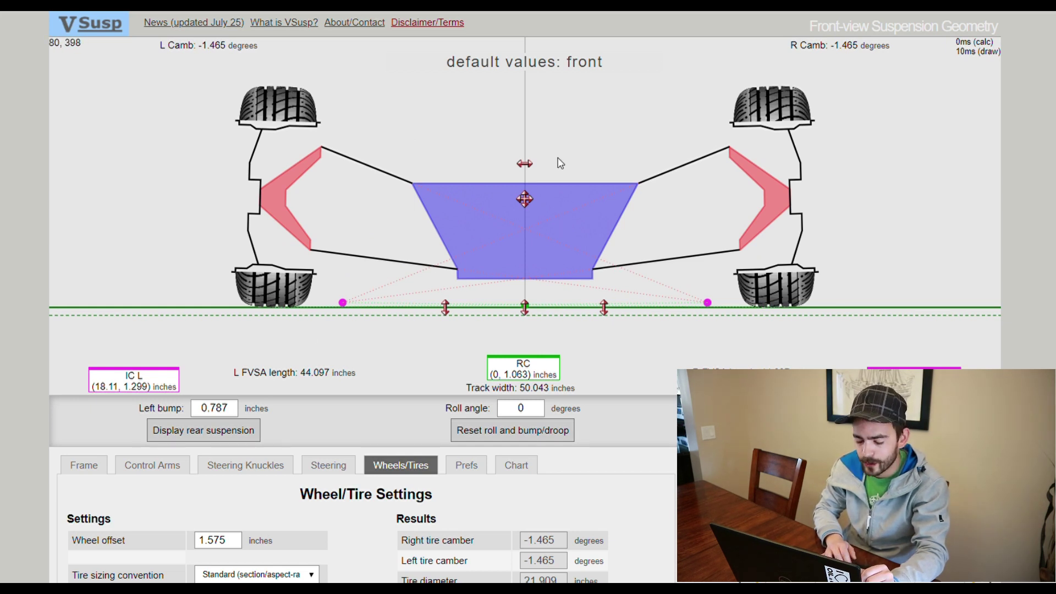
{"action": "left_click", "coordinate": [515, 430]}
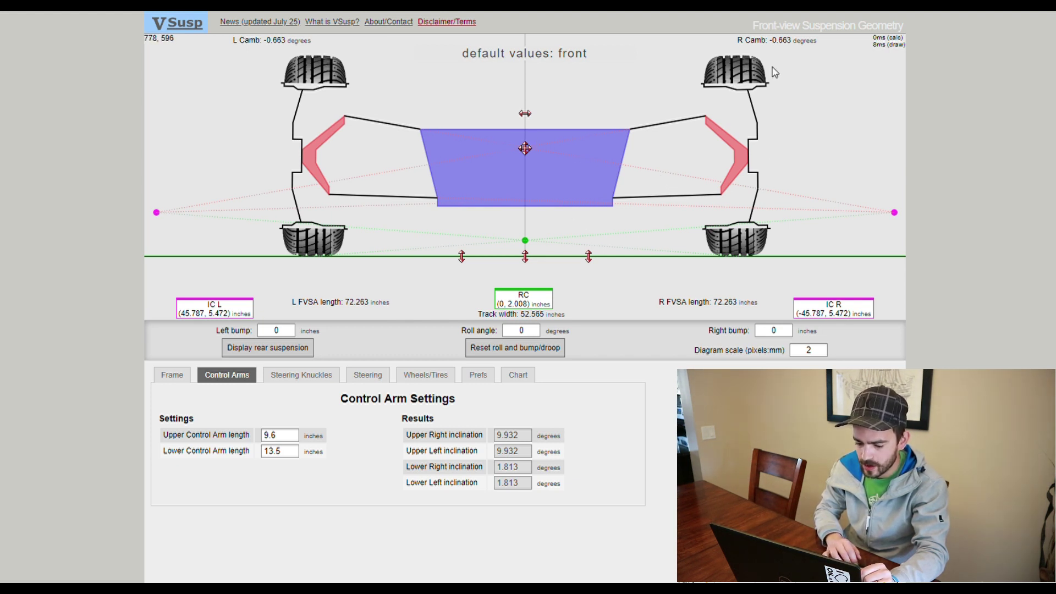
Review the Steering Knuckles panel, then the Frame dimensions with 6.25-inch ride height
{"action": "left_click", "coordinate": [334, 381]}
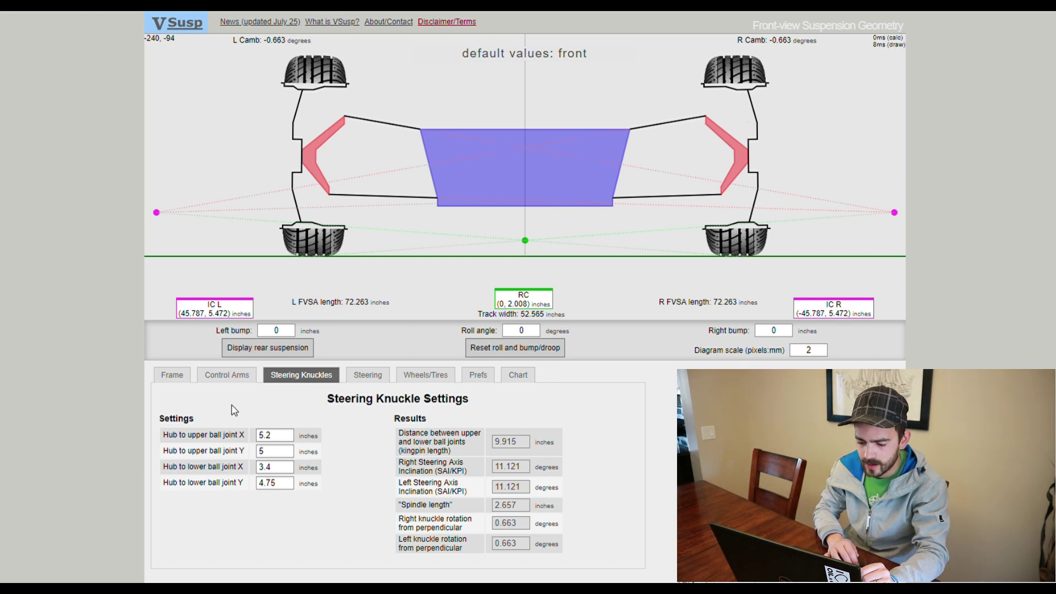
{"action": "left_click", "coordinate": [173, 380]}
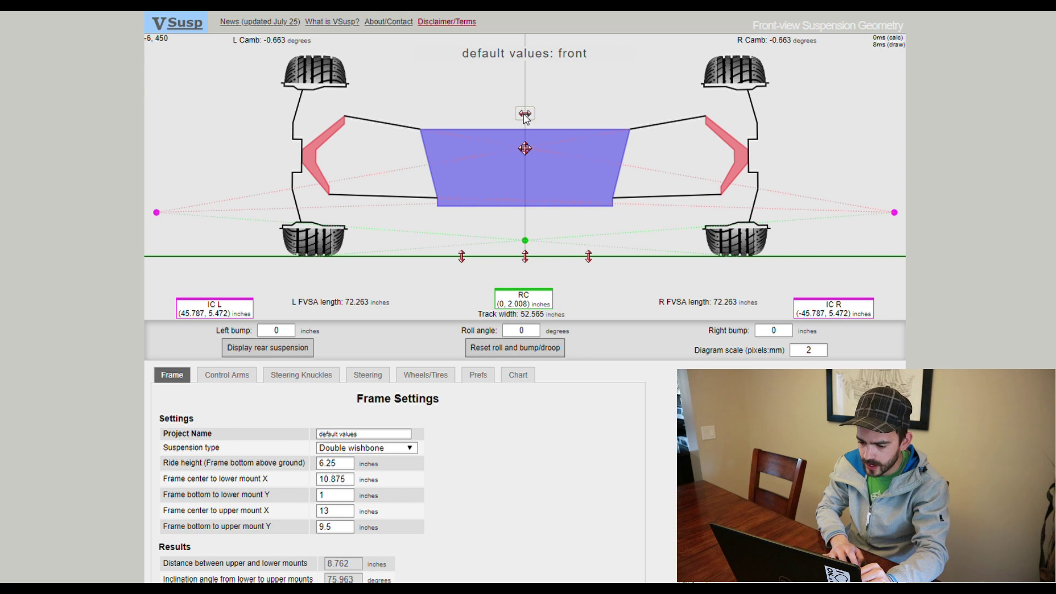
{"action": "mouse_move", "coordinate": [525, 118]}
{"action": "left_mouse_down"}
{"action": "mouse_move", "coordinate": [517, 123]}
{"action": "mouse_move", "coordinate": [542, 126]}
{"action": "mouse_move", "coordinate": [524, 128]}
{"action": "mouse_move", "coordinate": [536, 132]}
{"action": "mouse_move", "coordinate": [524, 139]}
{"action": "left_mouse_up"}
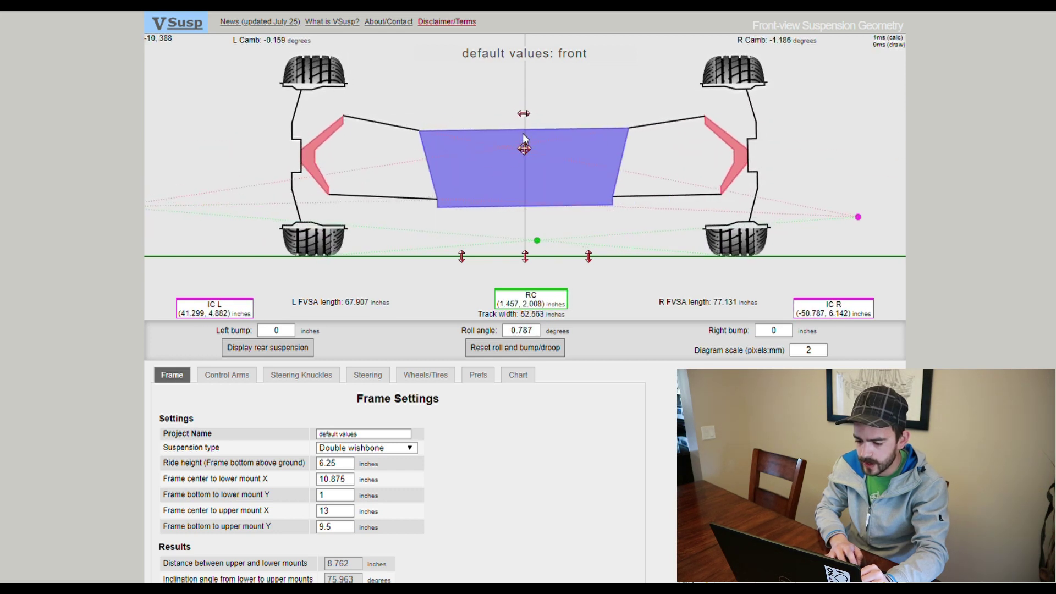
{"action": "left_click", "coordinate": [526, 352]}
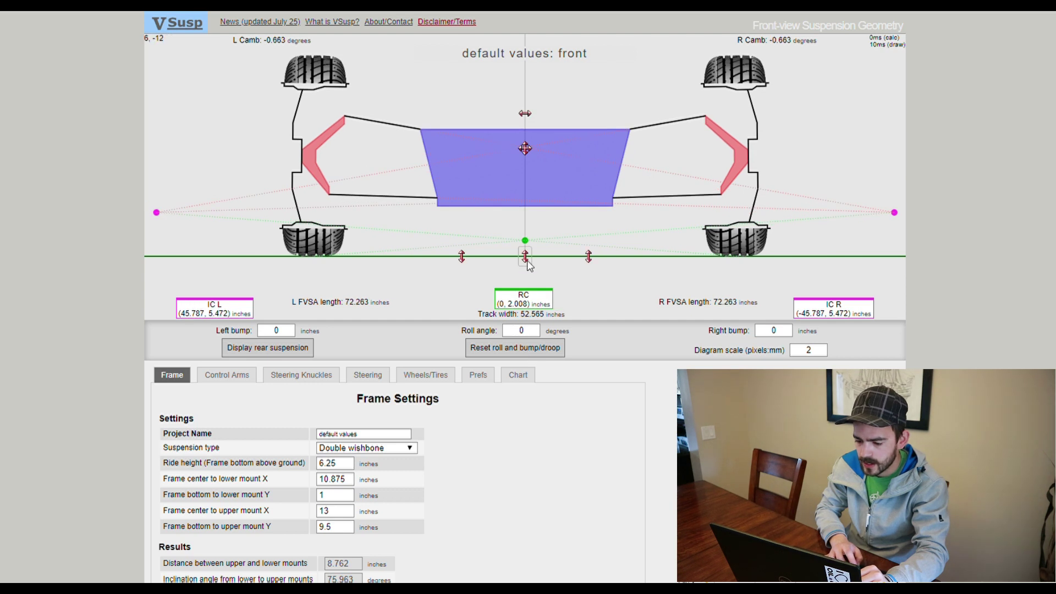
{"action": "mouse_move", "coordinate": [527, 262]}
{"action": "left_mouse_down"}
{"action": "mouse_move", "coordinate": [533, 240]}
{"action": "mouse_move", "coordinate": [534, 257]}
{"action": "left_mouse_up"}
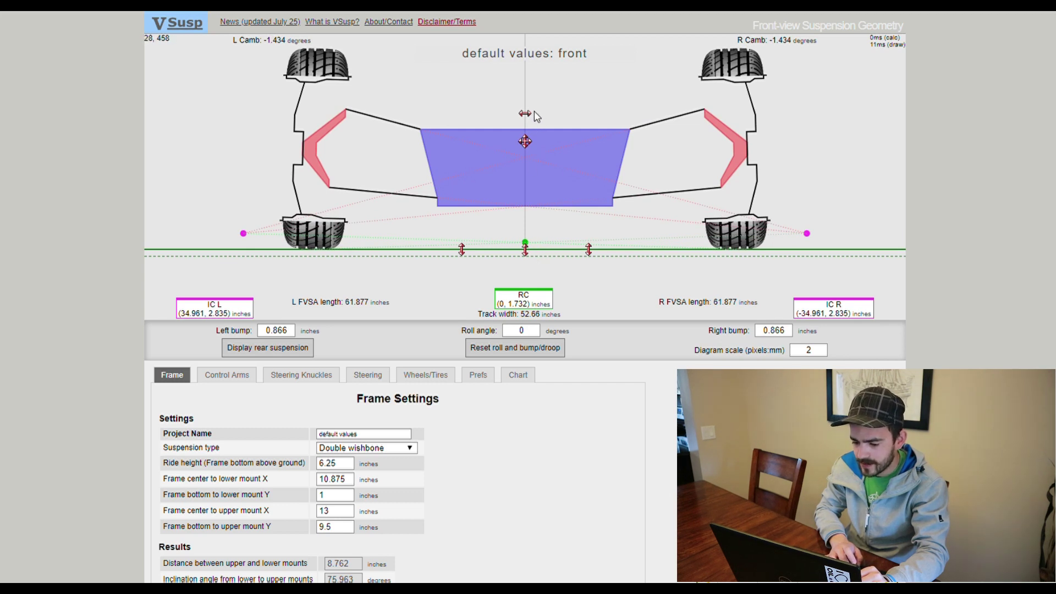
{"action": "mouse_move", "coordinate": [525, 113]}
{"action": "left_mouse_down"}
{"action": "mouse_move", "coordinate": [515, 113]}
{"action": "mouse_move", "coordinate": [527, 116]}
{"action": "left_mouse_up"}
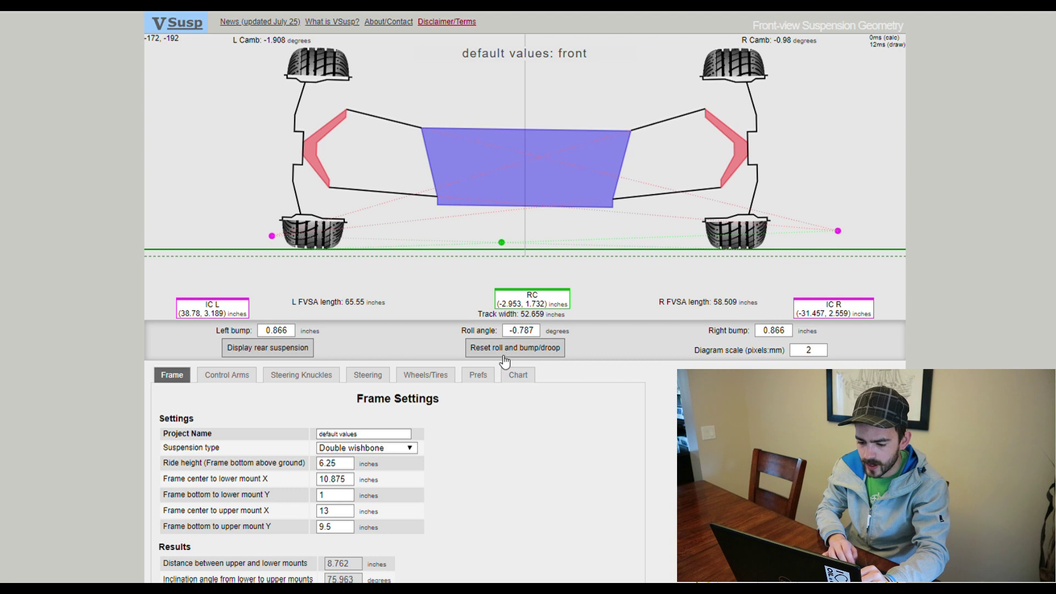
{"action": "left_click", "coordinate": [506, 350]}
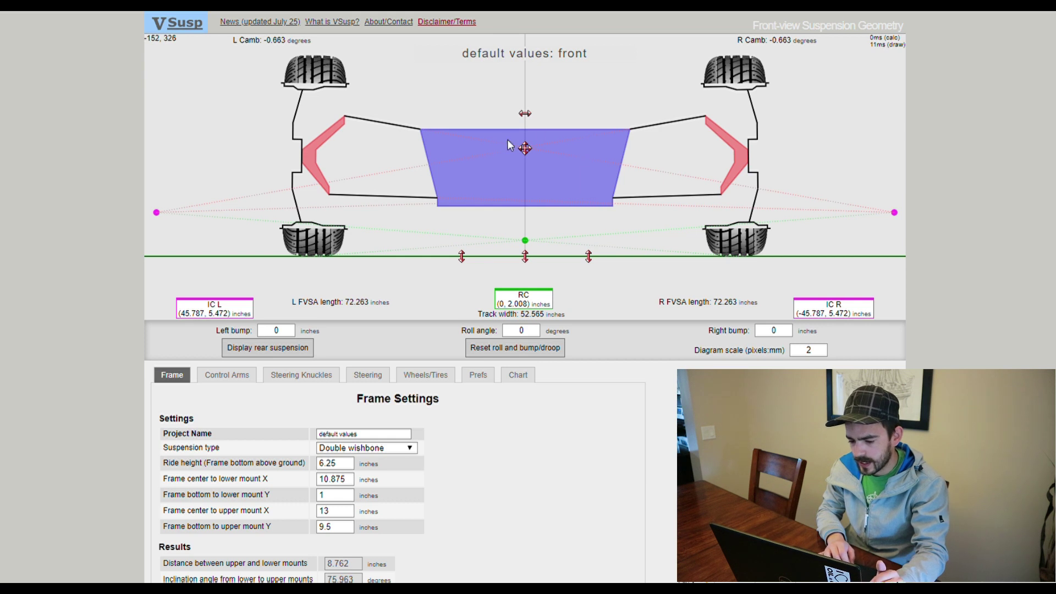
{"action": "mouse_move", "coordinate": [525, 114]}
{"action": "left_mouse_down"}
{"action": "mouse_move", "coordinate": [537, 113]}
{"action": "mouse_move", "coordinate": [517, 117]}
{"action": "mouse_move", "coordinate": [527, 131]}
{"action": "left_mouse_up"}
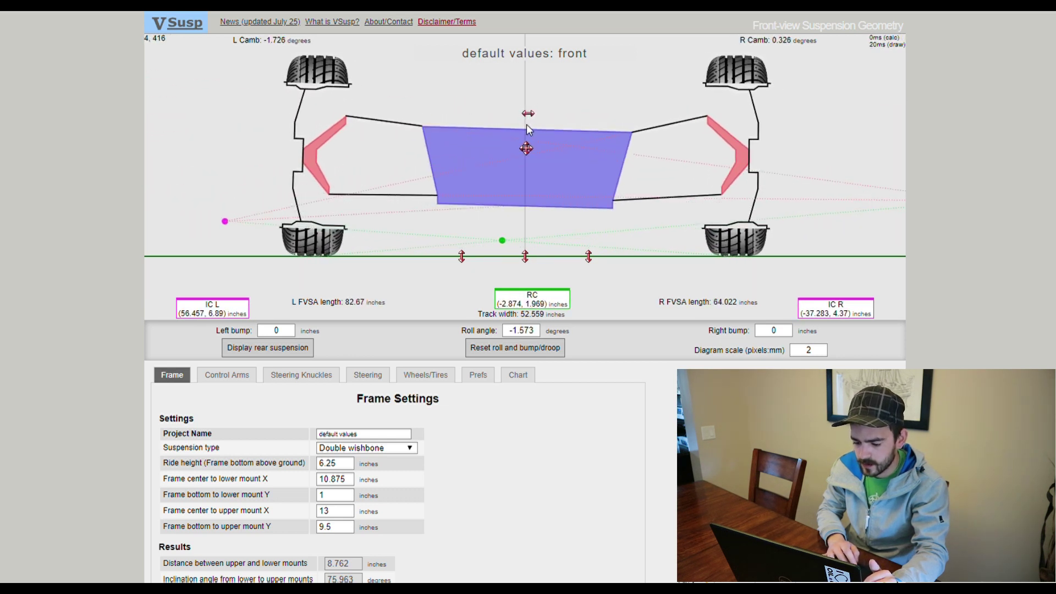
{"action": "left_click", "coordinate": [523, 352]}
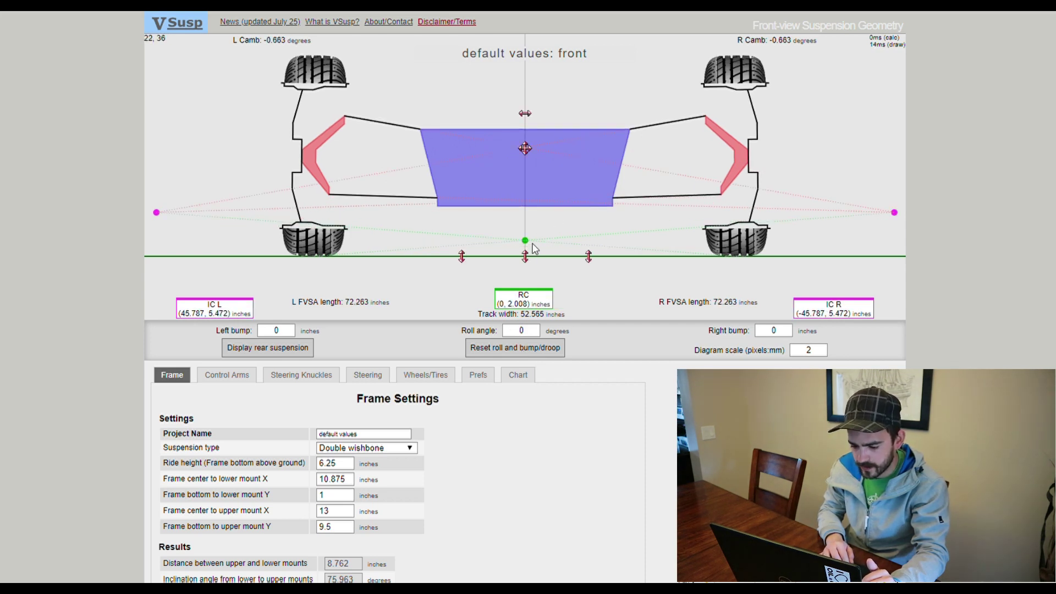
{"action": "scroll", "coordinate": [539, 237], "scroll_direction": "down", "scroll_amount": 1}
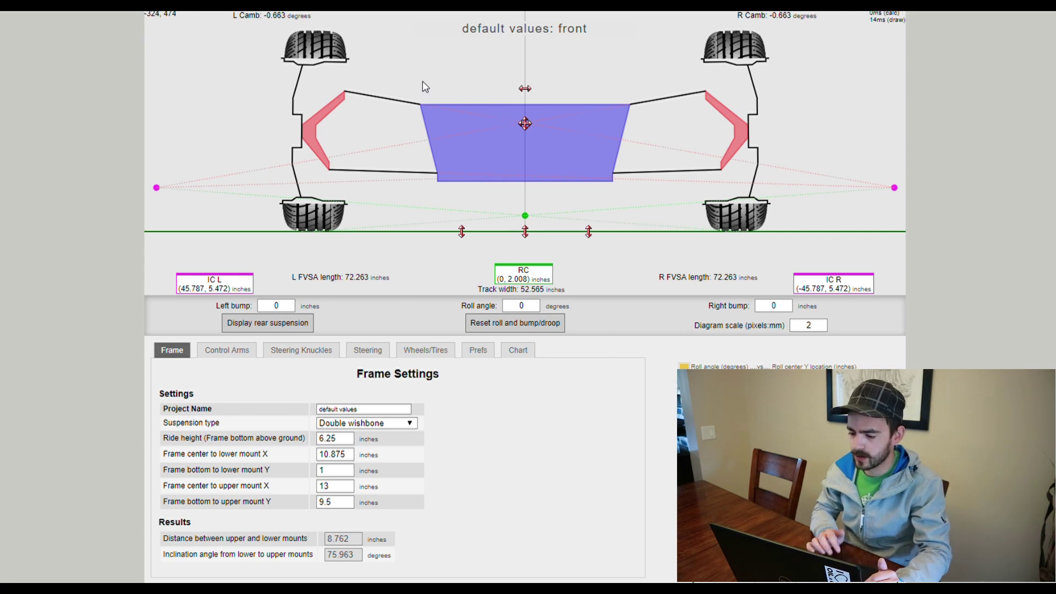
{"action": "scroll", "coordinate": [422, 87], "scroll_direction": "up", "scroll_amount": 1}
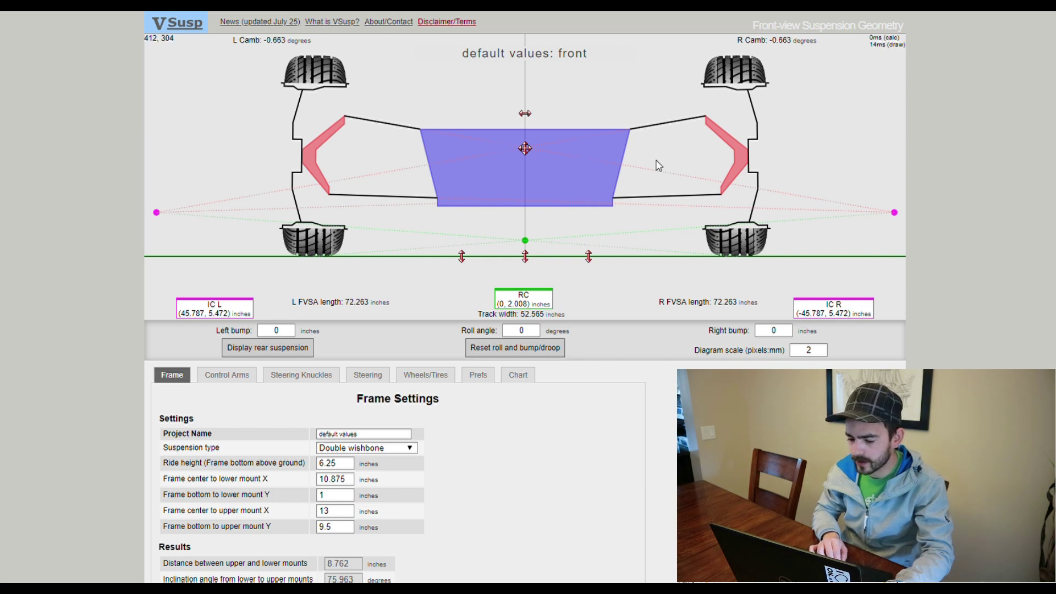
{"action": "scroll", "coordinate": [544, 155], "scroll_direction": "down", "scroll_amount": 1}
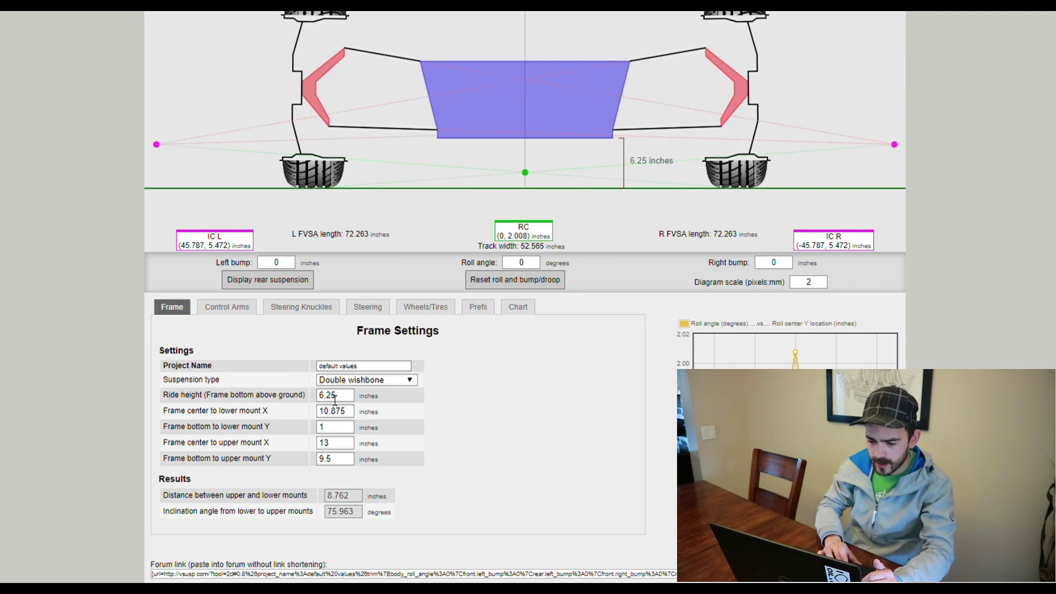
Show the control arm settings with 9.6-inch upper and 13.5-inch lower arm lengths
{"action": "mouse_move", "coordinate": [334, 411]}
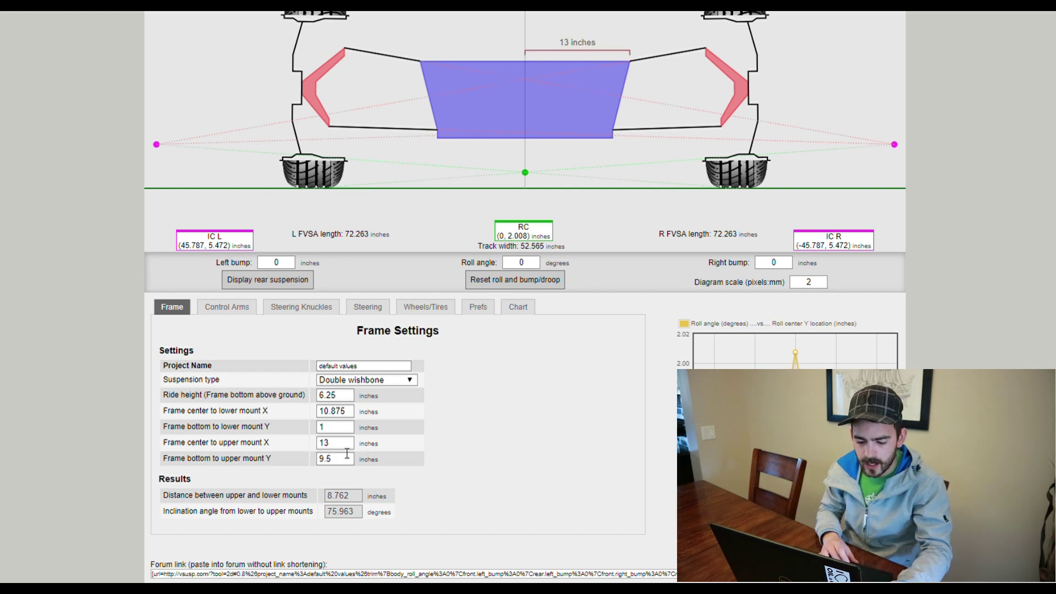
{"action": "left_click", "coordinate": [220, 312]}
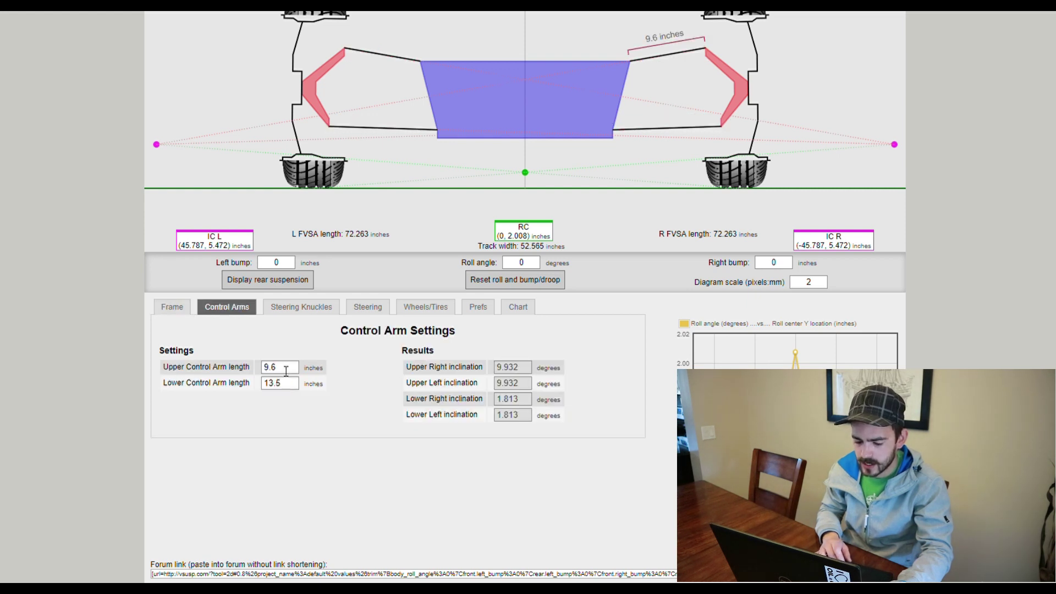
{"action": "scroll", "coordinate": [293, 394], "scroll_direction": "up", "scroll_amount": 1}
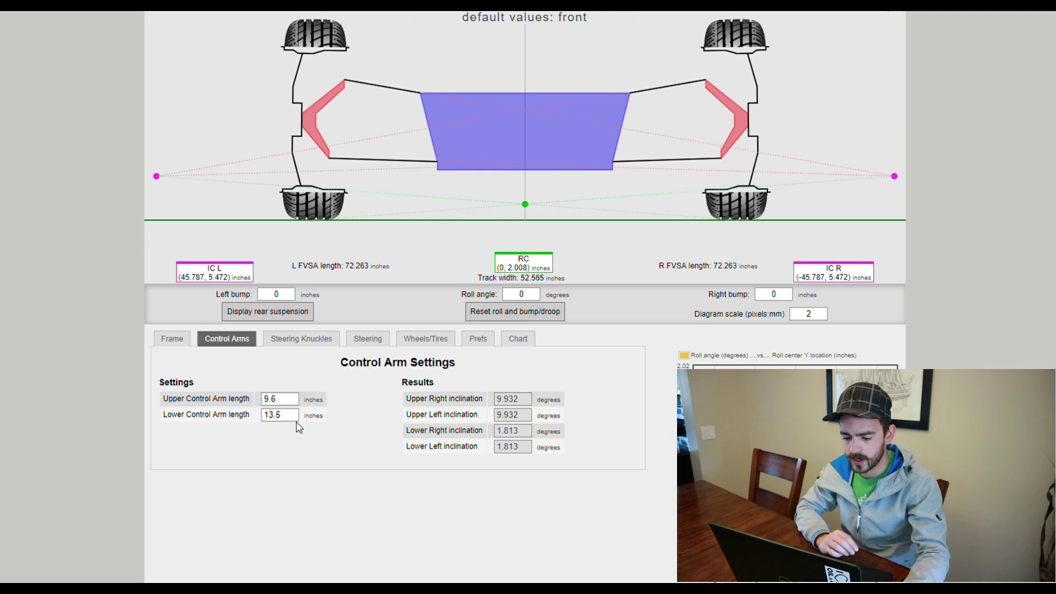
{"action": "mouse_move", "coordinate": [301, 420]}
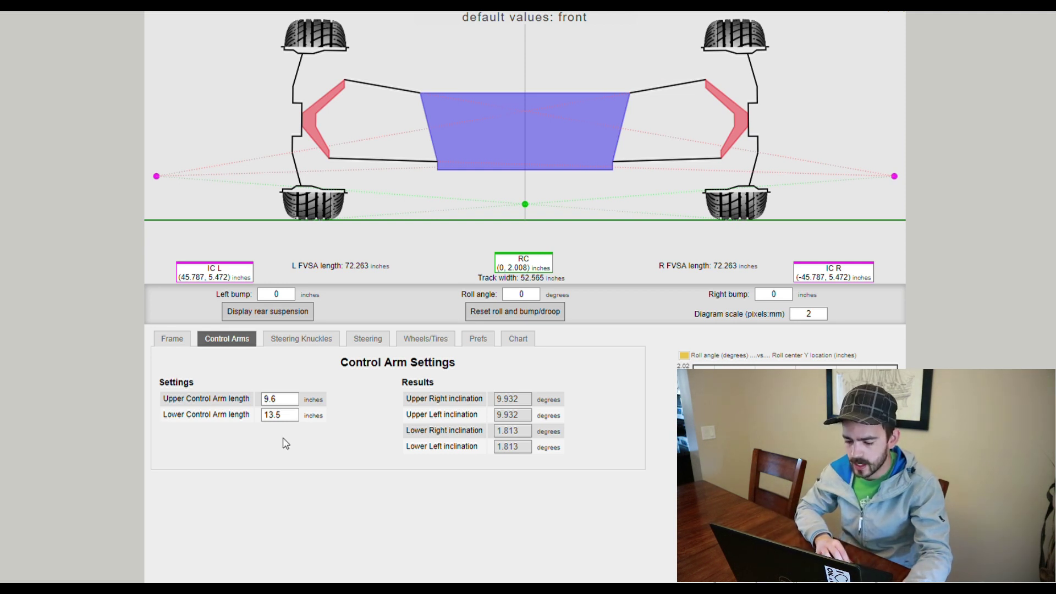
{"action": "scroll", "coordinate": [301, 420], "scroll_direction": "up", "scroll_amount": 1}
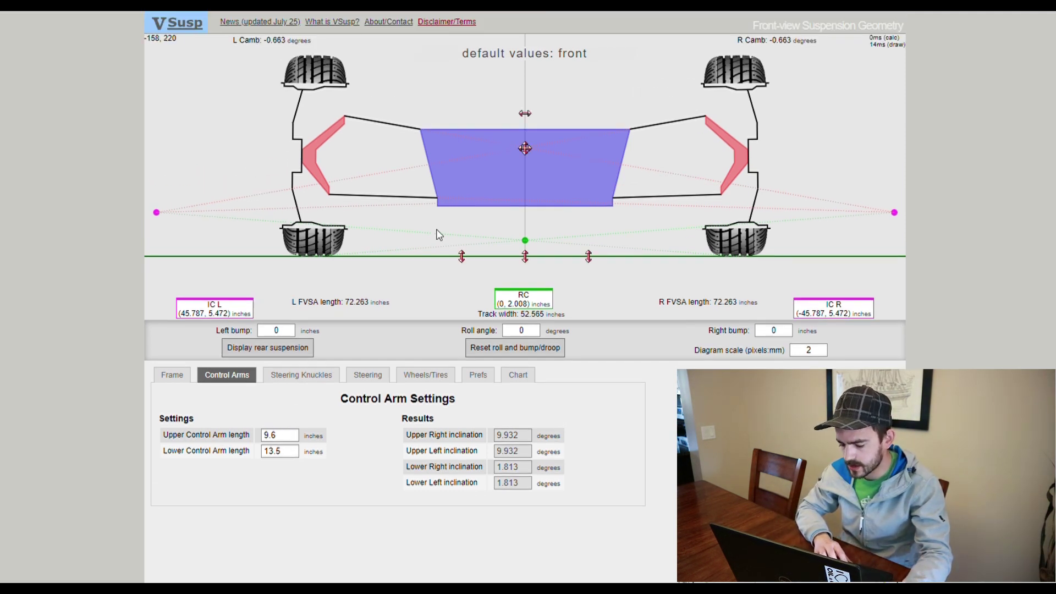
{"action": "scroll", "coordinate": [524, 330], "scroll_direction": "down", "scroll_amount": 2}
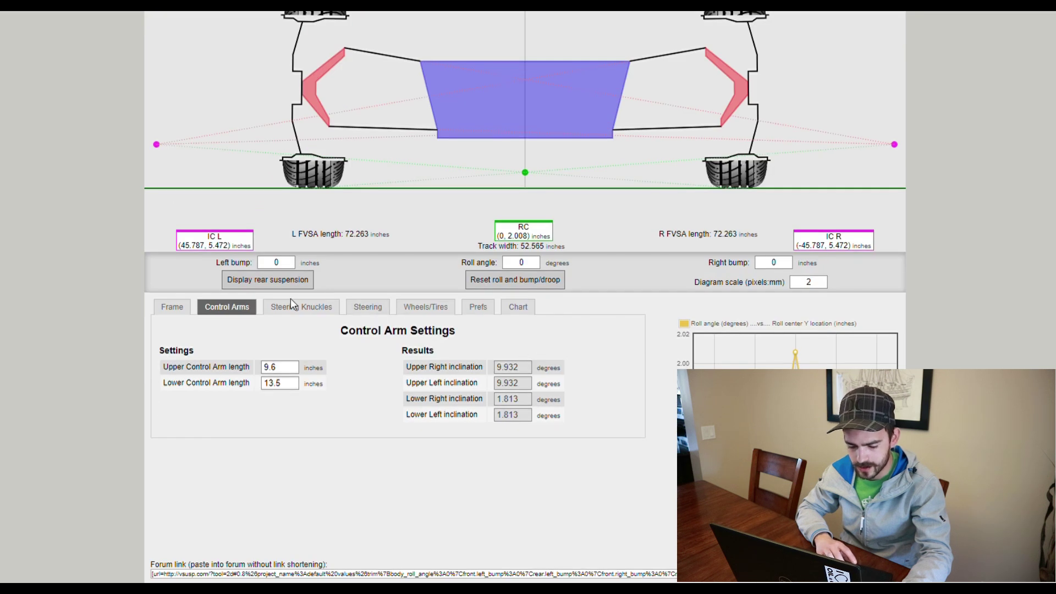
Alternate between Frame and Control Arms, ending on the arms inclined 9.932° and 1.813°
{"action": "left_click", "coordinate": [179, 315]}
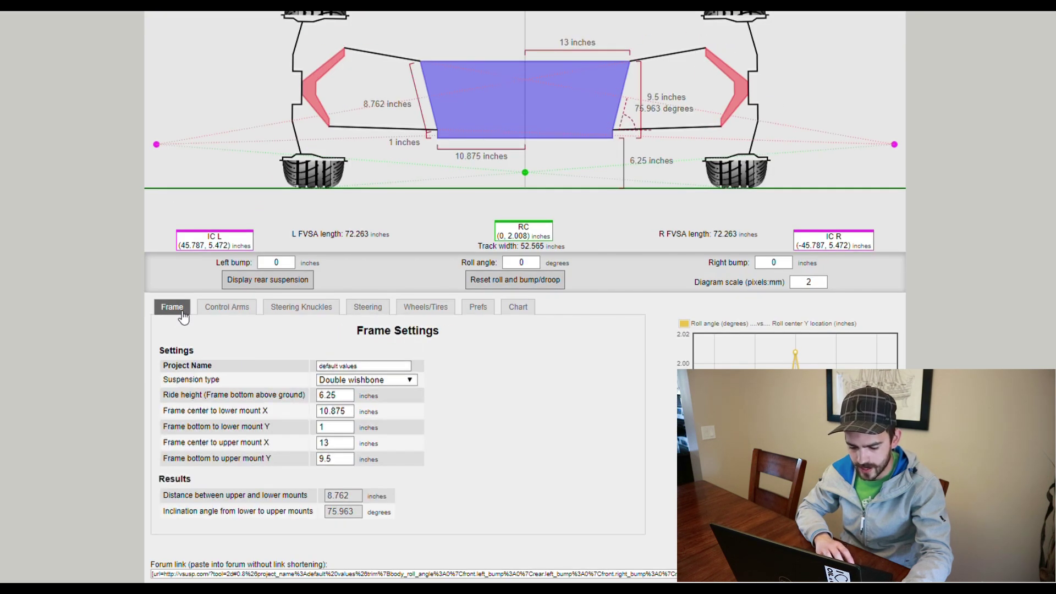
{"action": "mouse_move", "coordinate": [224, 313]}
{"action": "left_click", "coordinate": [257, 308]}
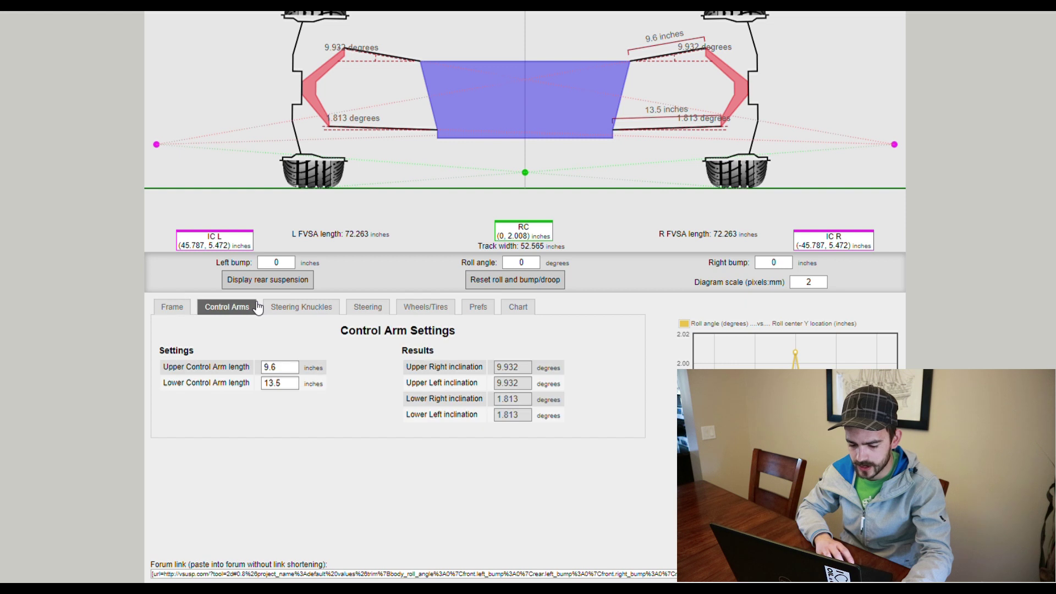
{"action": "left_click", "coordinate": [175, 315]}
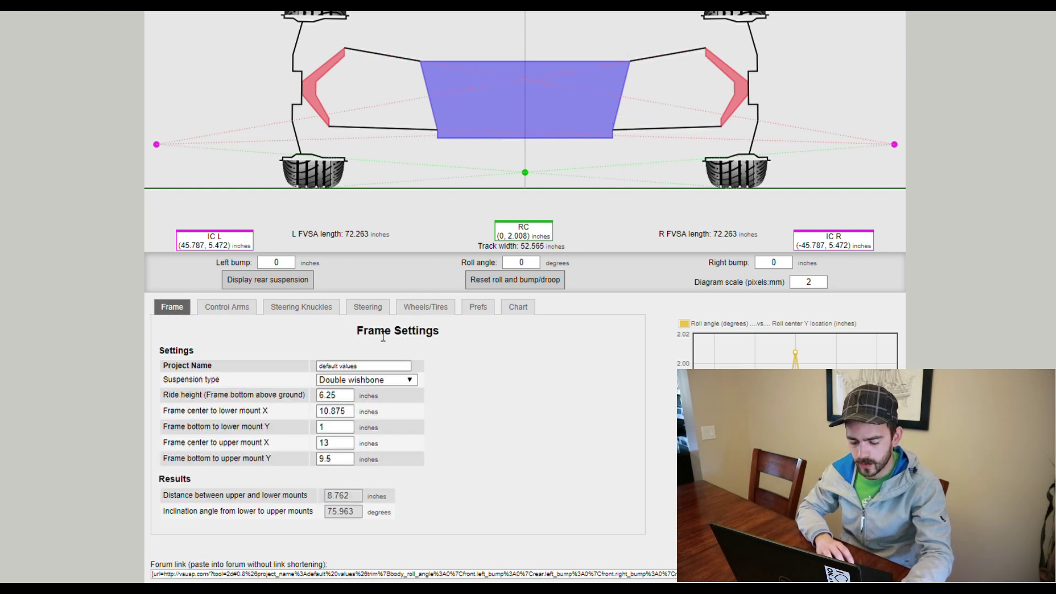
{"action": "left_click", "coordinate": [221, 311]}
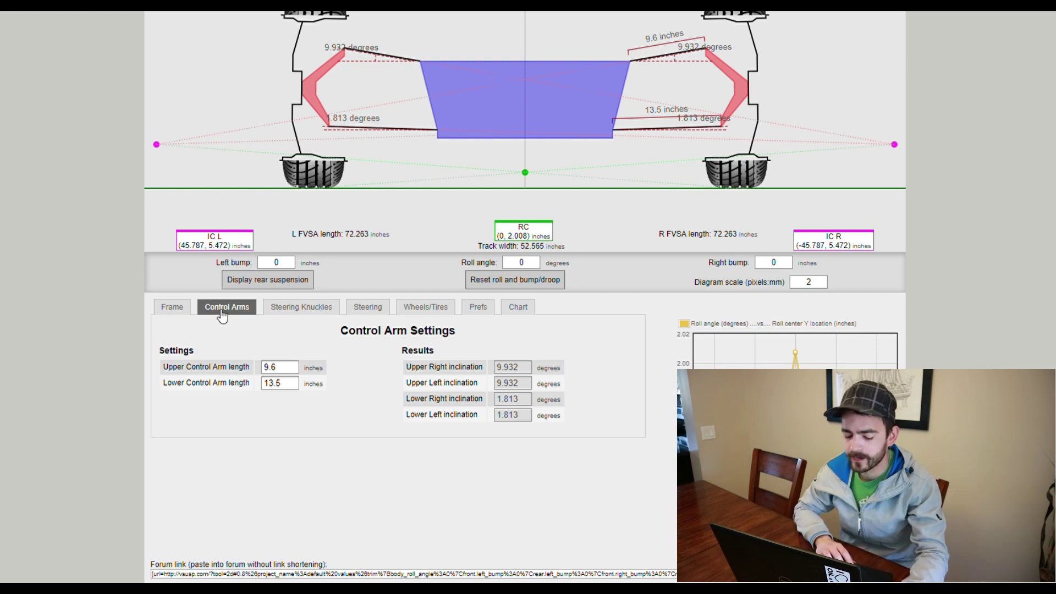